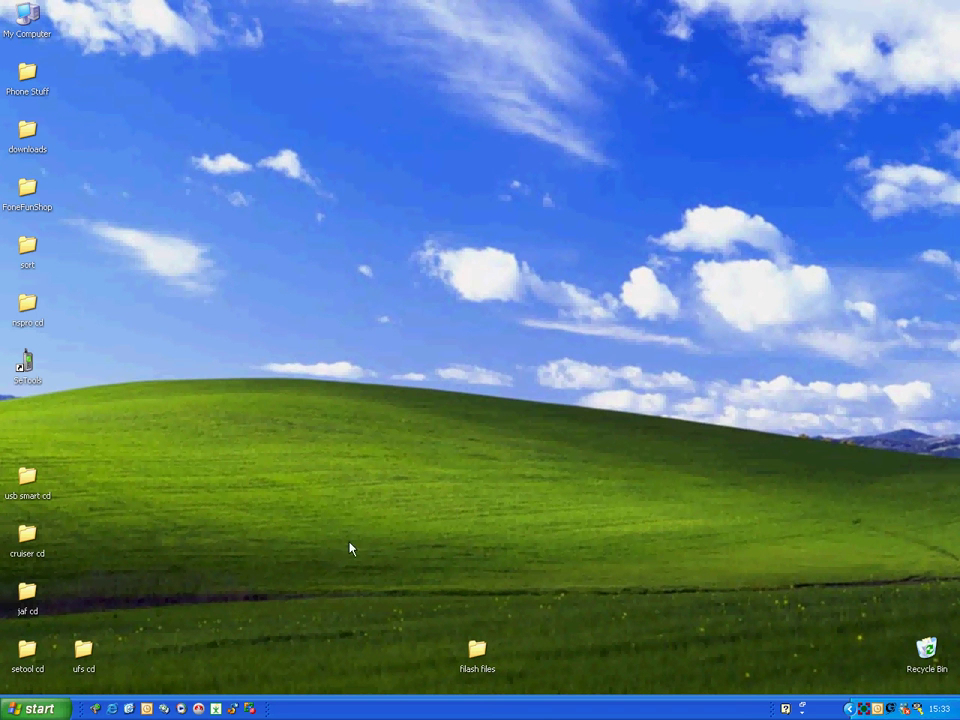
Step: Open the nspro cd folder and run the NsPro v1.04c installer
{"action": "double_click", "coordinate": [27, 303]}
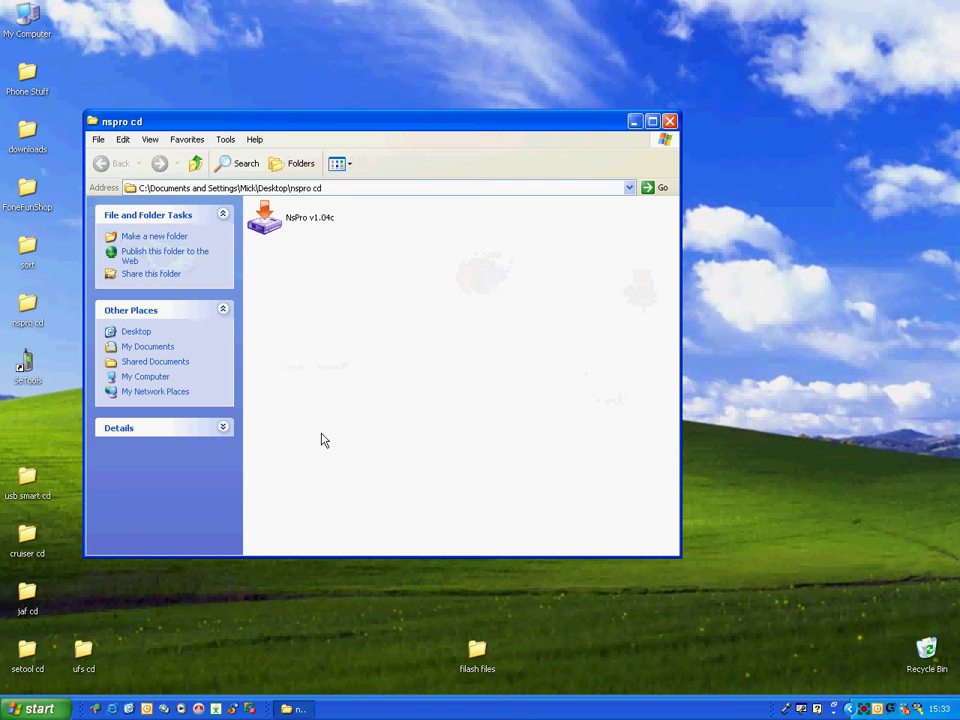
{"action": "double_click", "coordinate": [261, 232]}
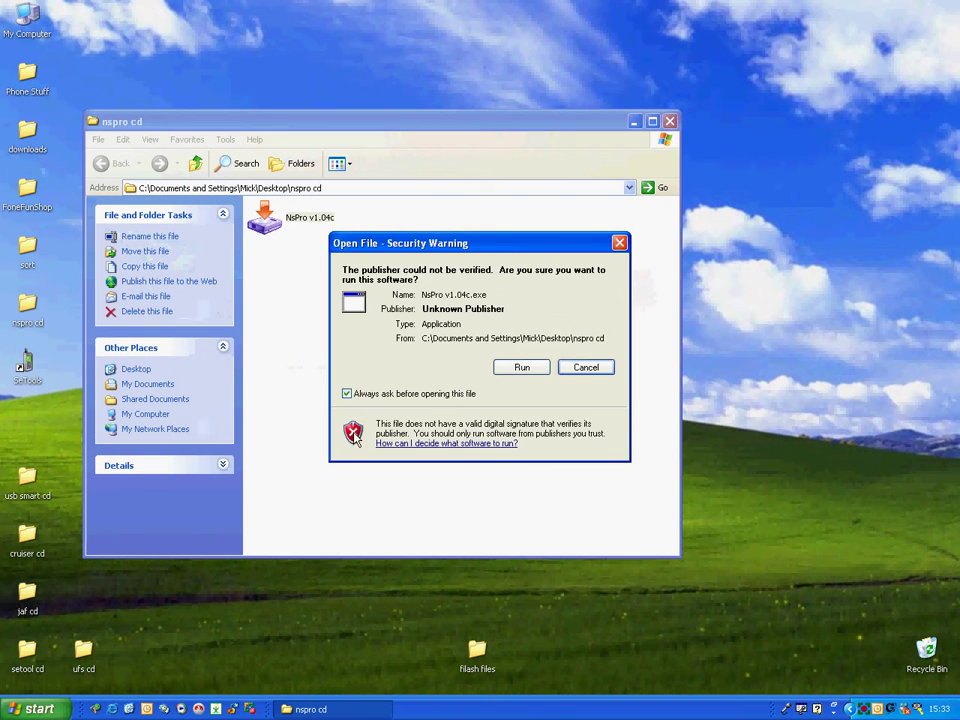
Step: Run the unverified installer, keep C:\Program Files\NsPro as the folder, and allow overwriting write-protected files
{"action": "left_click", "coordinate": [509, 369]}
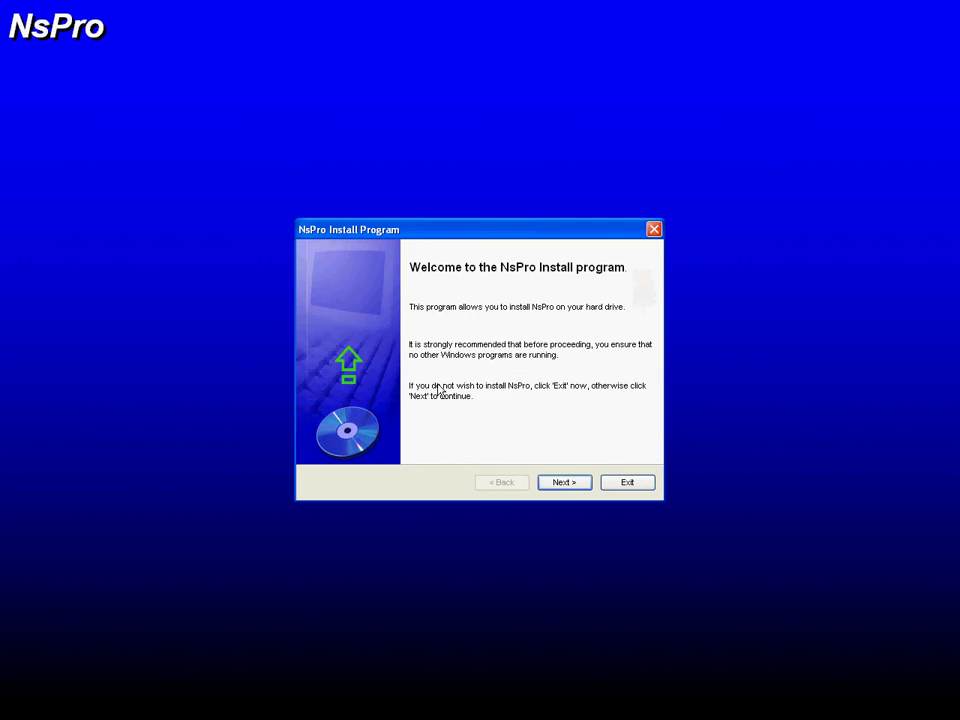
{"action": "left_click", "coordinate": [556, 485]}
{"action": "left_click", "coordinate": [557, 485]}
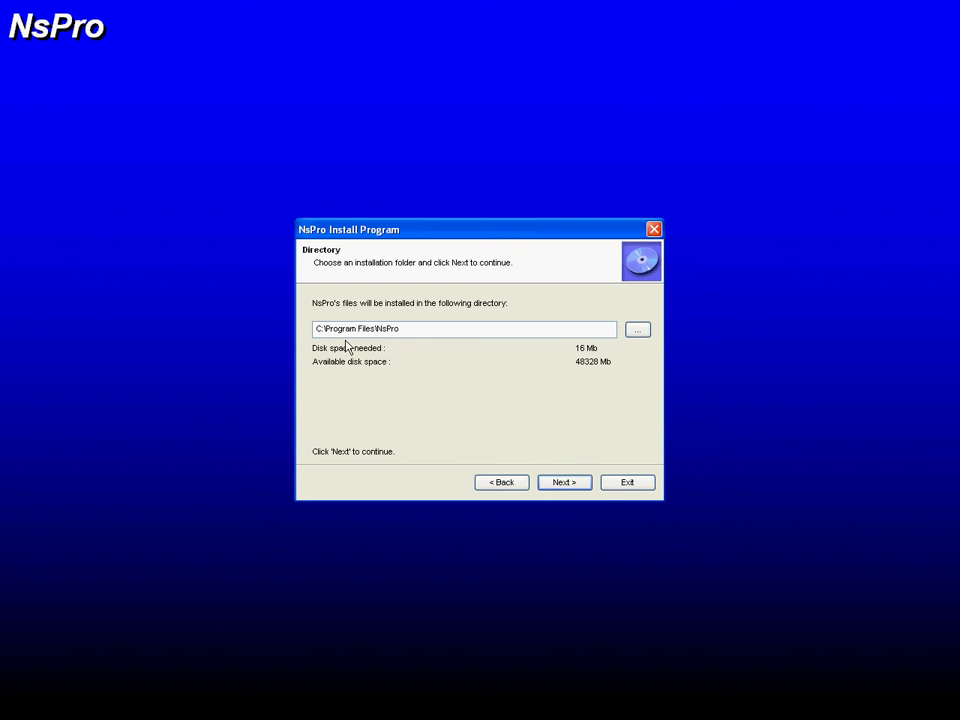
{"action": "left_click", "coordinate": [563, 486]}
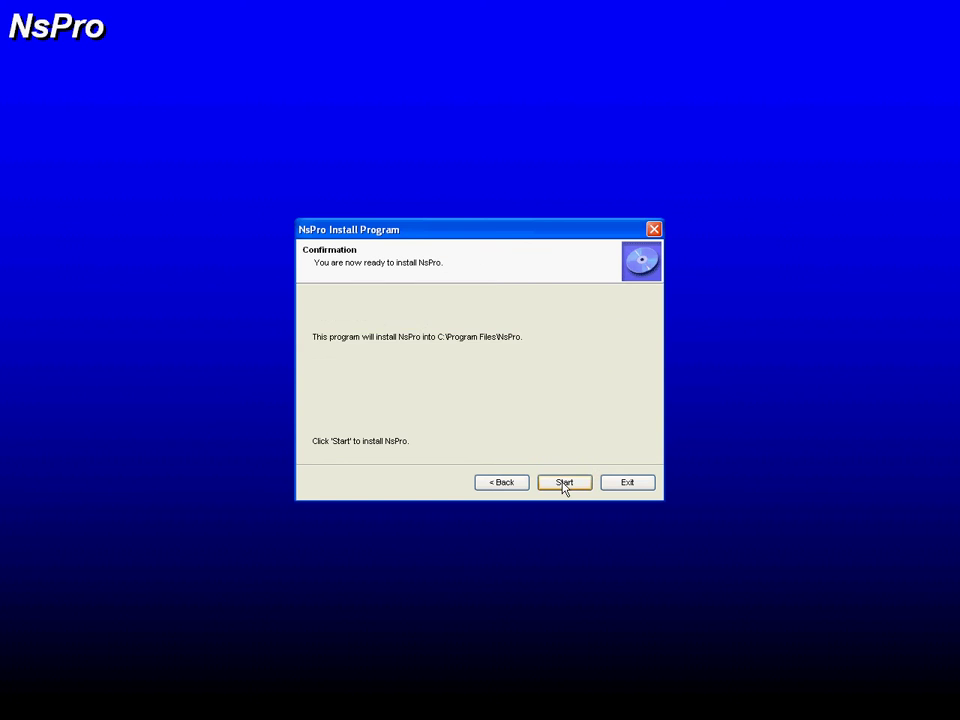
{"action": "left_click", "coordinate": [560, 484]}
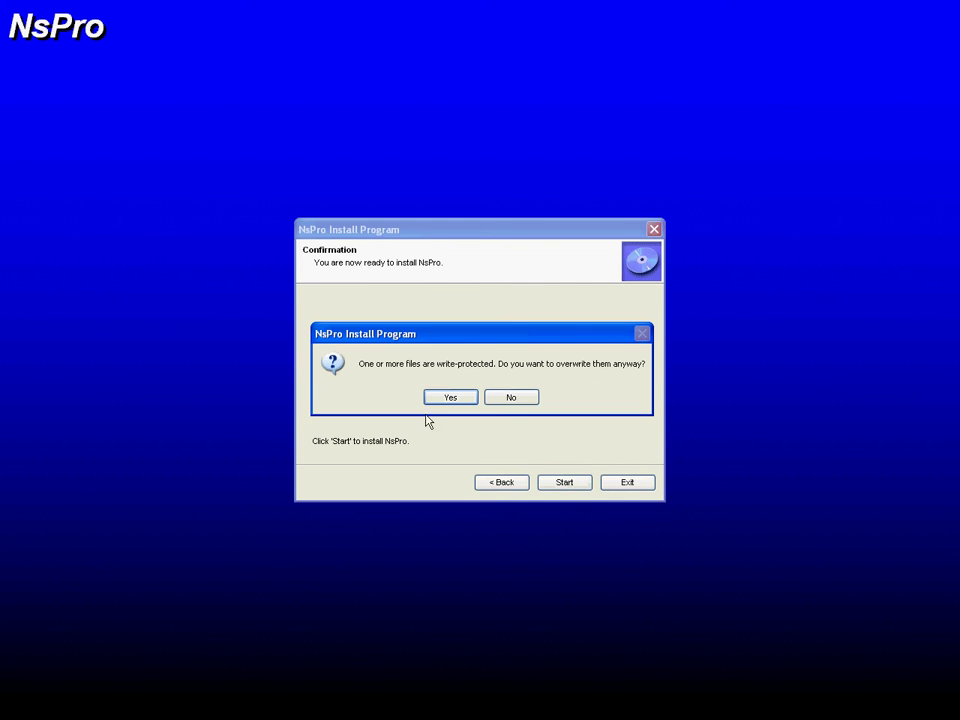
{"action": "left_click", "coordinate": [449, 399]}
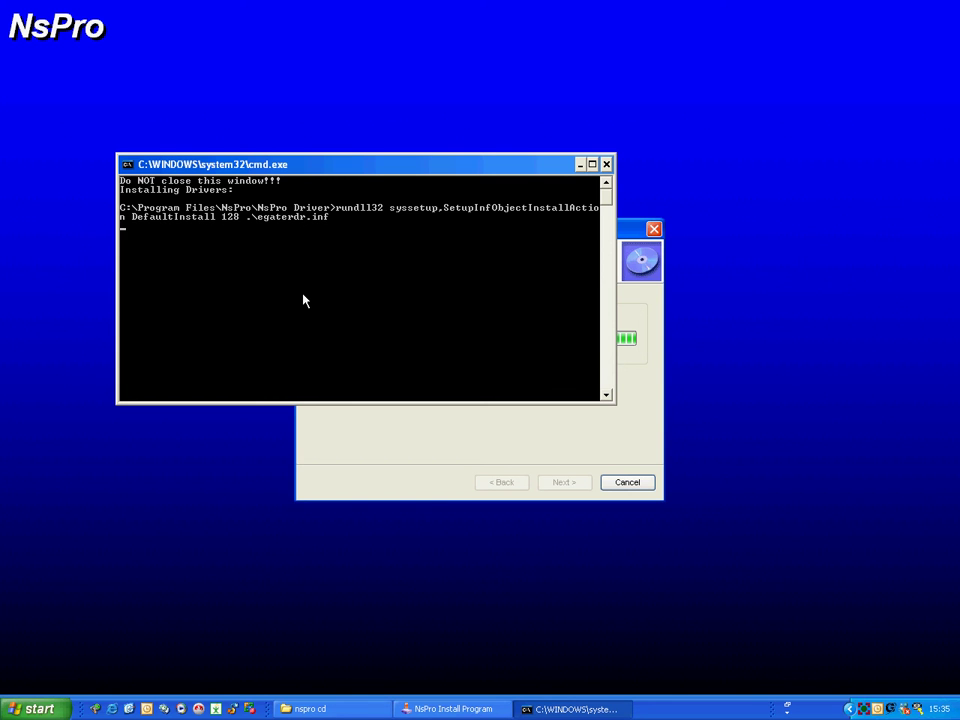
Step: Move the driver-installation console window to the top-left corner of the screen
{"action": "left_click_drag", "start_coordinate": [332, 167], "coordinate": [216, 12]}
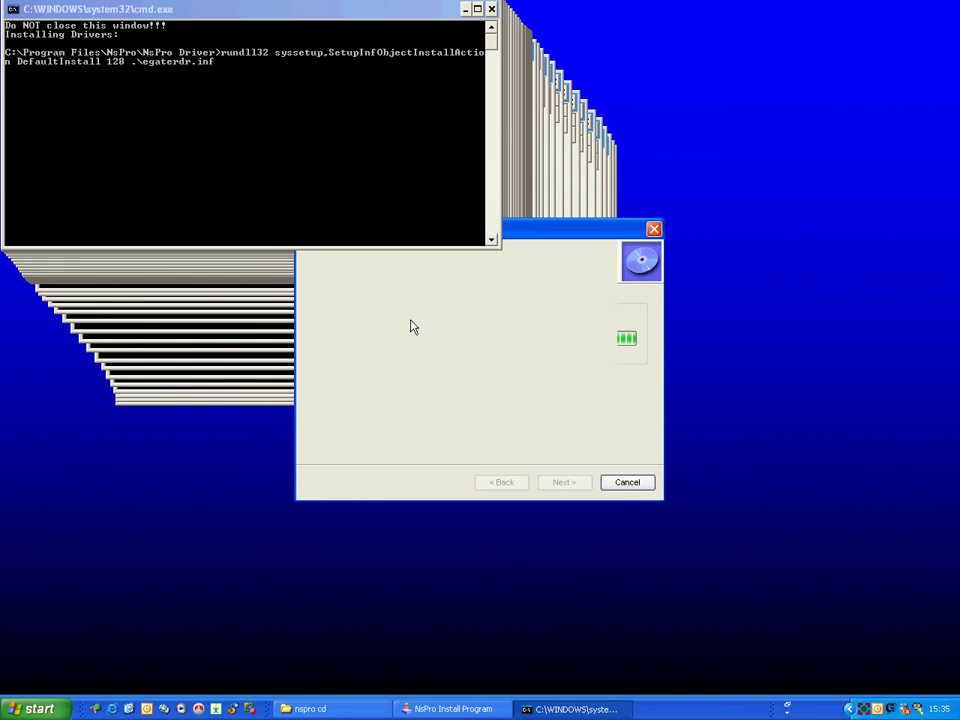
Step: Bring the driver console forward and nudge it while the egatebus, egate and smclib drivers install
{"action": "left_click", "coordinate": [282, 20]}
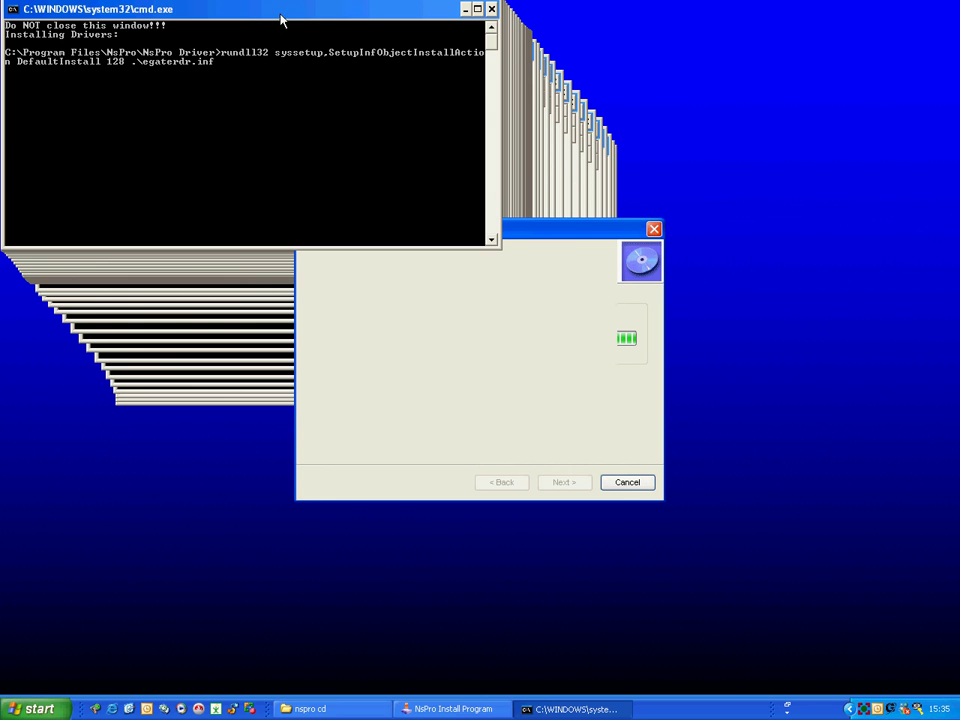
{"action": "left_click_drag", "start_coordinate": [282, 20], "coordinate": [386, 83]}
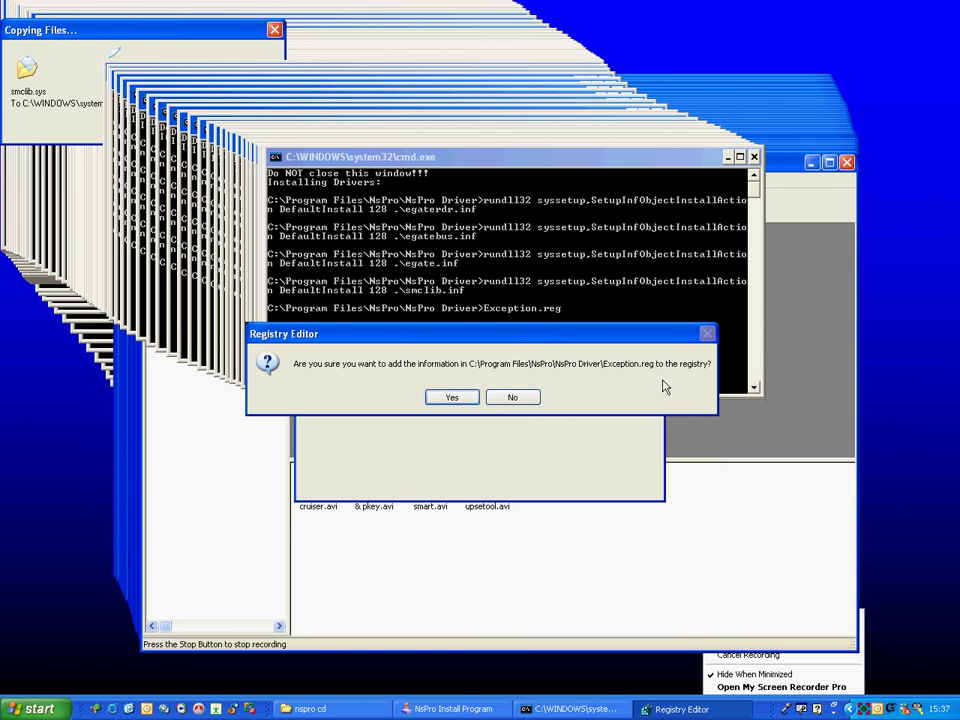
Step: Approve adding Exception.reg to the registry and acknowledge the success message
{"action": "left_click", "coordinate": [449, 400]}
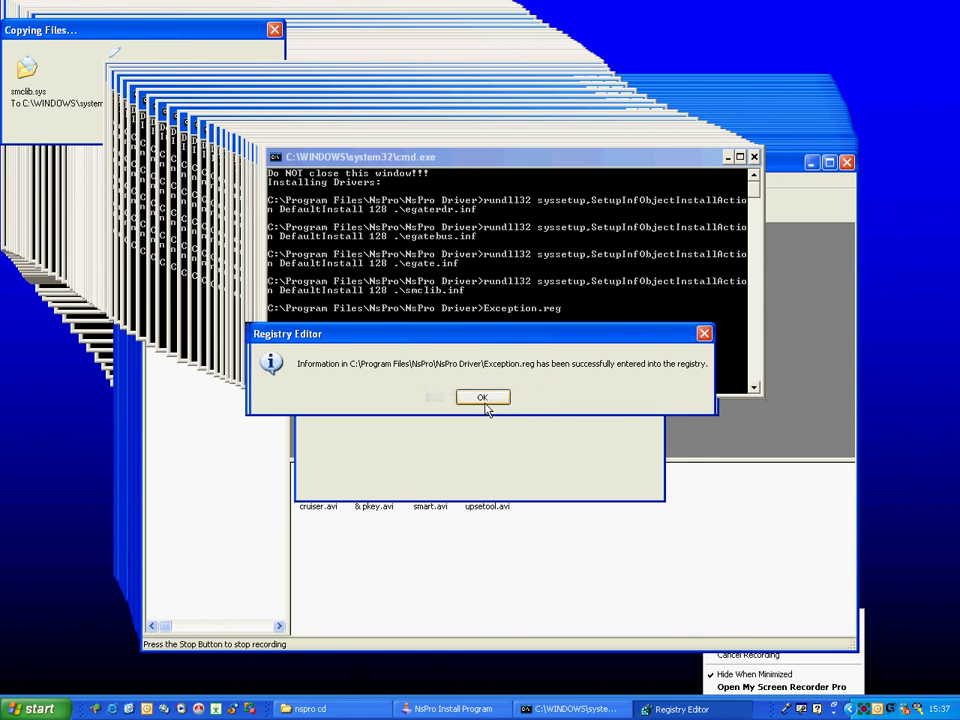
{"action": "left_click", "coordinate": [483, 401]}
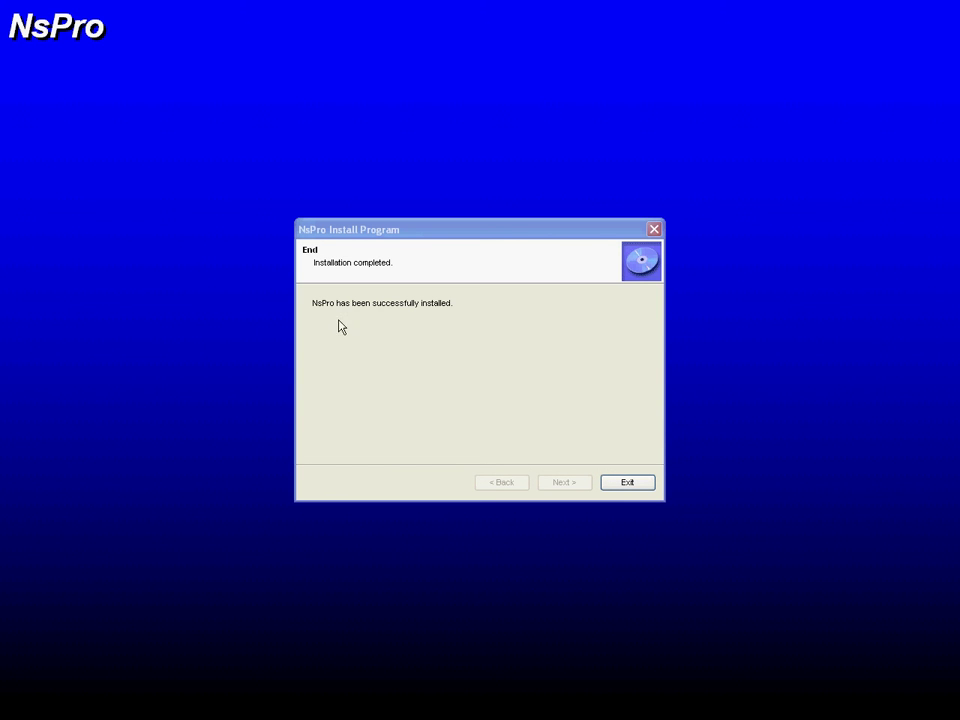
Step: Exit the finished NsPro installer and close the nspro cd folder window
{"action": "left_click", "coordinate": [618, 484]}
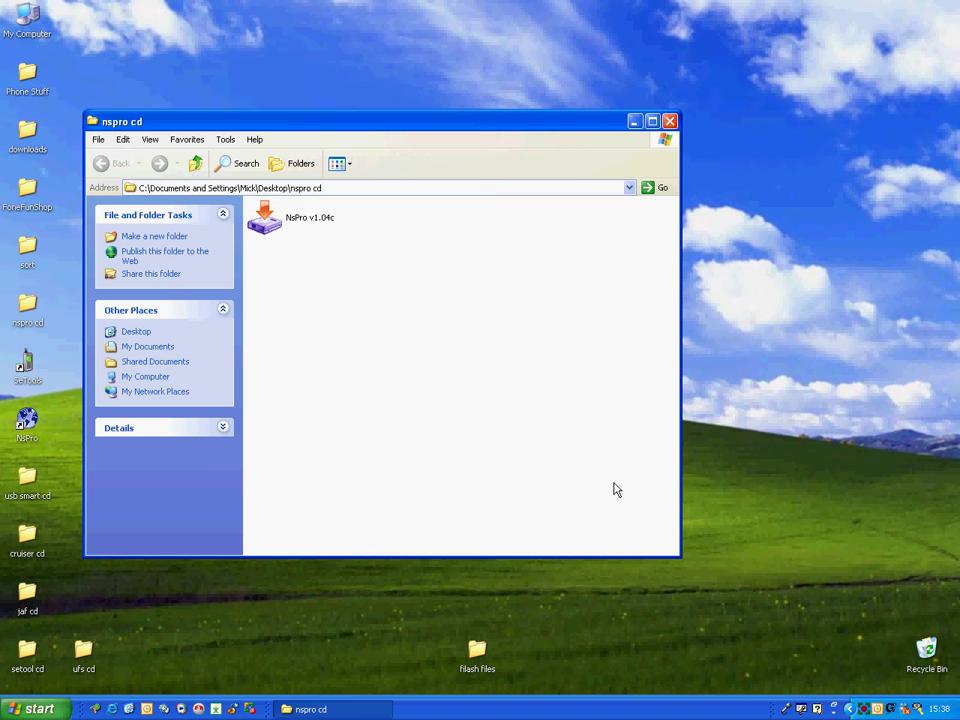
{"action": "left_click", "coordinate": [670, 122]}
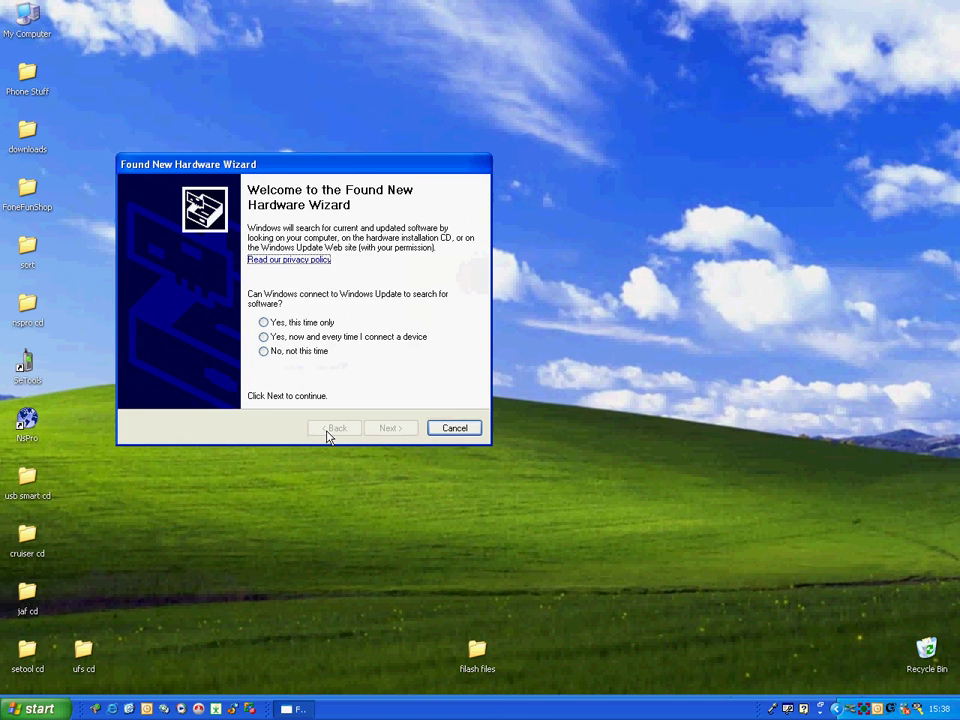
Step: Decline Windows Update and choose to install the driver from a specific location
{"action": "left_click", "coordinate": [276, 352]}
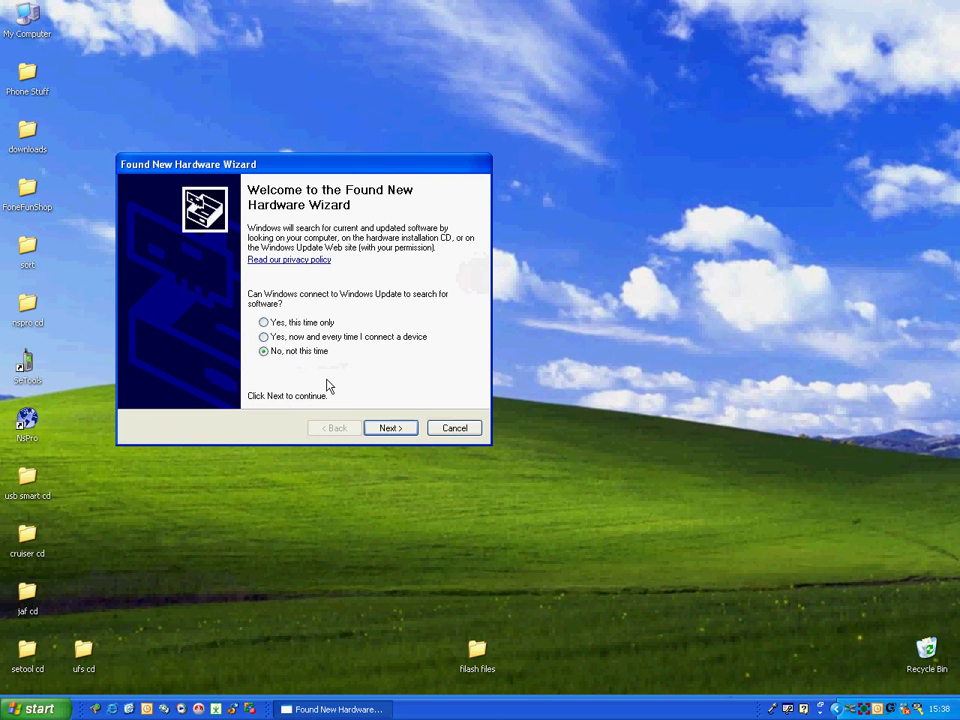
{"action": "left_click", "coordinate": [388, 427]}
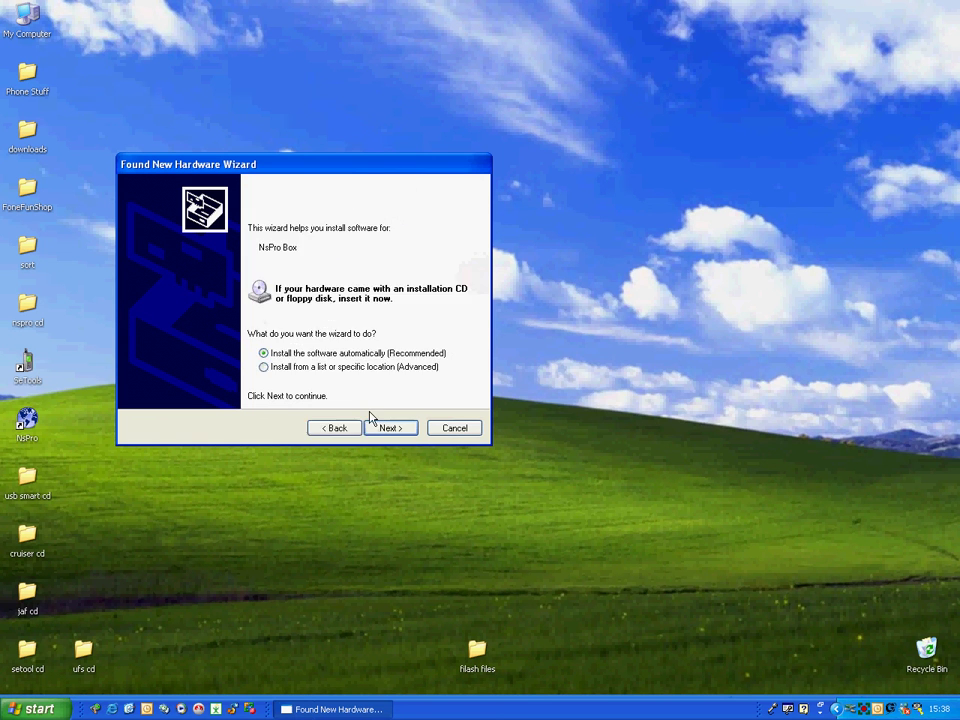
{"action": "left_click", "coordinate": [306, 368]}
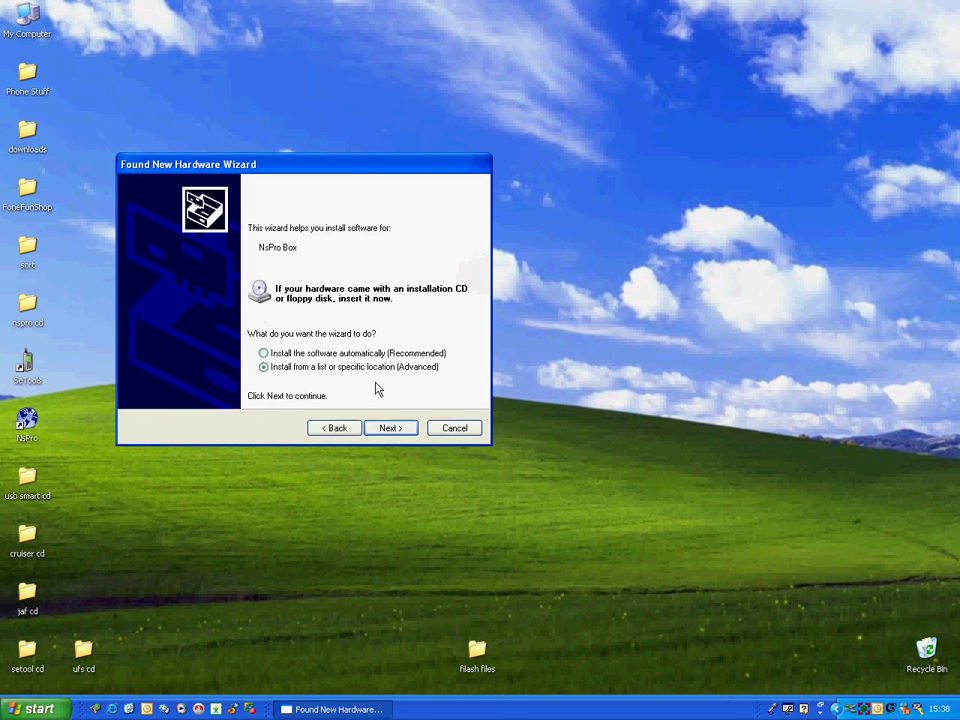
{"action": "left_click", "coordinate": [393, 432]}
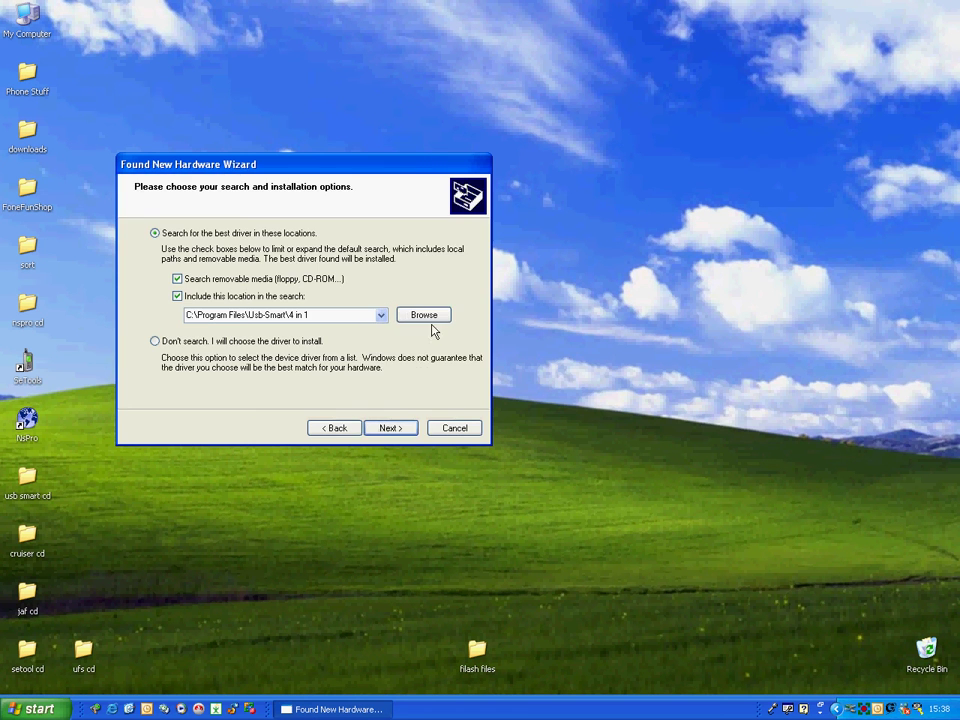
Step: Browse to and select the NsPro Driver folder inside Program Files\NsPro
{"action": "left_click", "coordinate": [428, 318]}
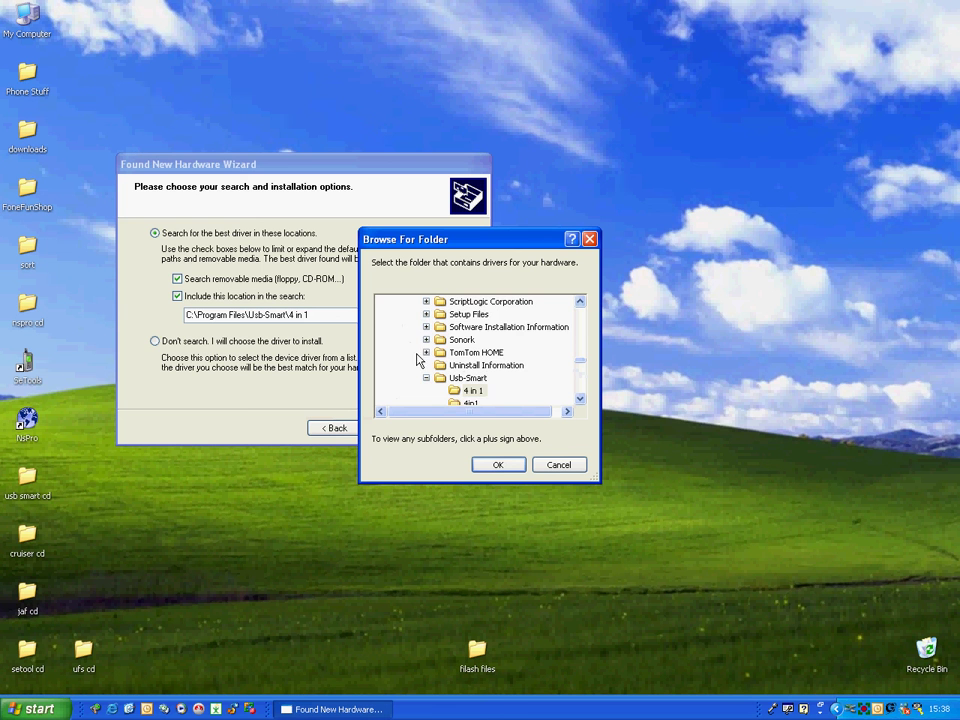
{"action": "scroll", "coordinate": [578, 322], "scroll_direction": "up", "scroll_amount": 10}
{"action": "scroll", "coordinate": [580, 322], "scroll_direction": "up", "scroll_amount": 10}
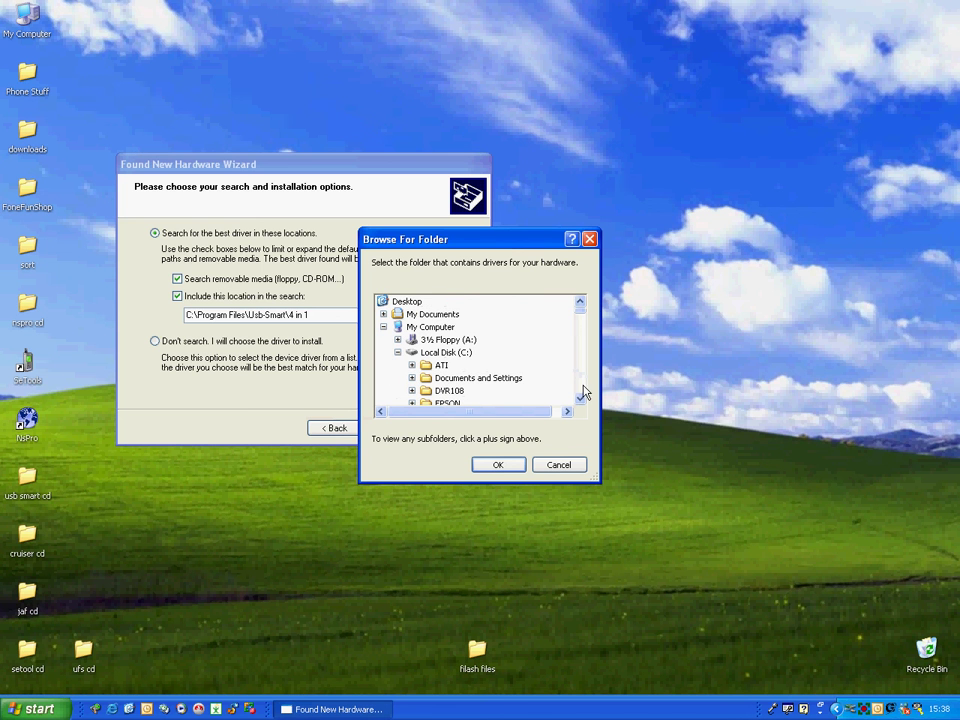
{"action": "scroll", "coordinate": [579, 392], "scroll_direction": "down", "scroll_amount": 2}
{"action": "left_click", "coordinate": [466, 372]}
{"action": "scroll", "coordinate": [583, 379], "scroll_direction": "down", "scroll_amount": 5}
{"action": "scroll", "coordinate": [583, 379], "scroll_direction": "down", "scroll_amount": 10}
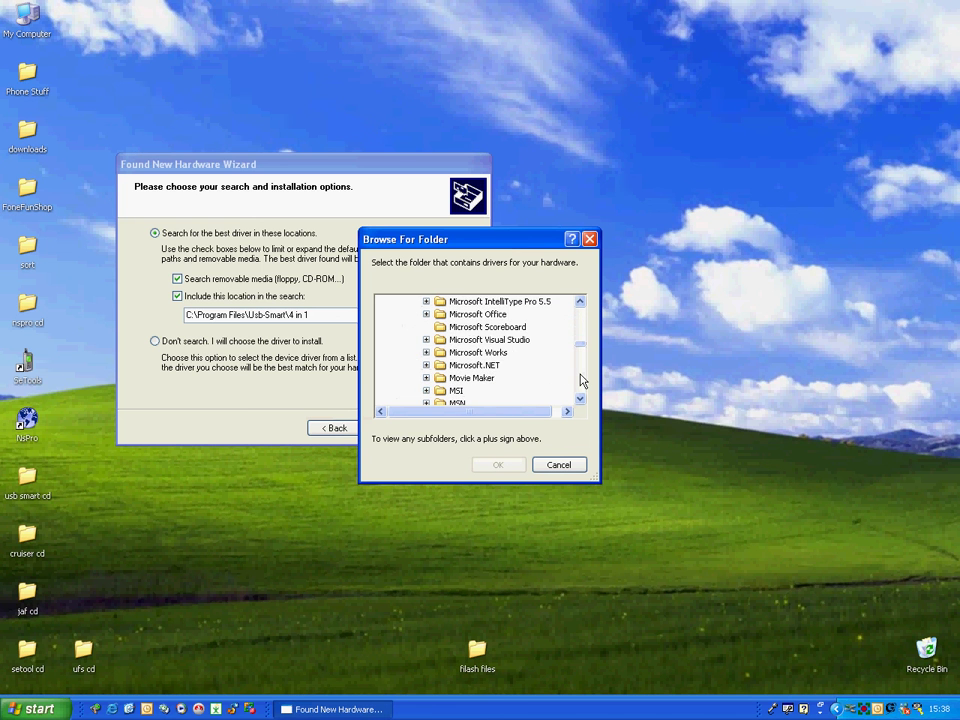
{"action": "scroll", "coordinate": [581, 379], "scroll_direction": "down", "scroll_amount": 2}
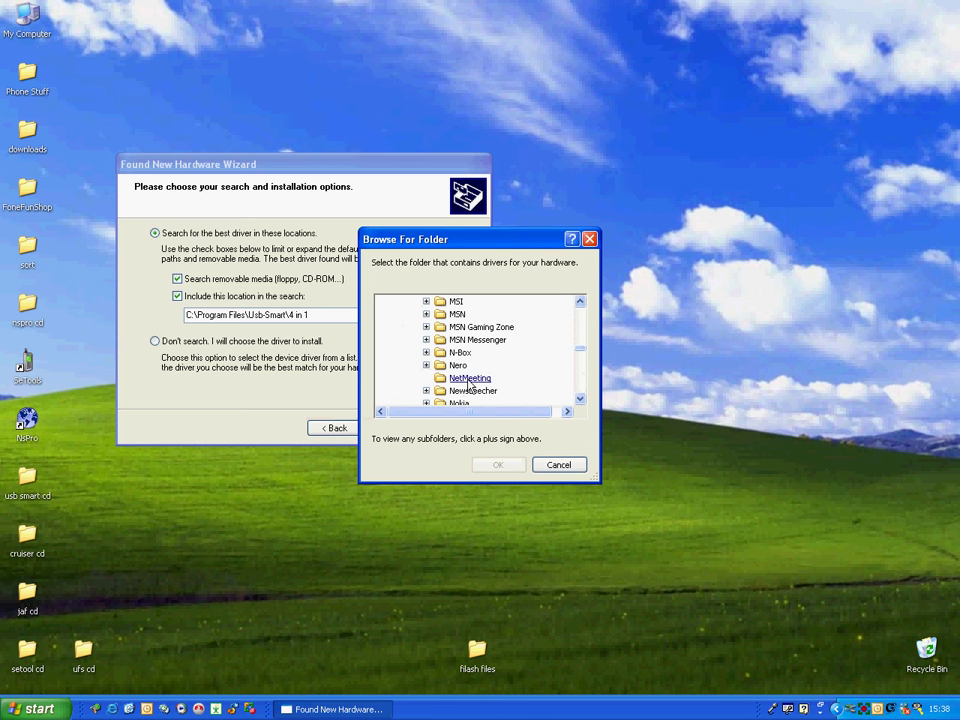
{"action": "left_click", "coordinate": [580, 398]}
{"action": "double_click", "coordinate": [580, 398]}
{"action": "double_click", "coordinate": [443, 380]}
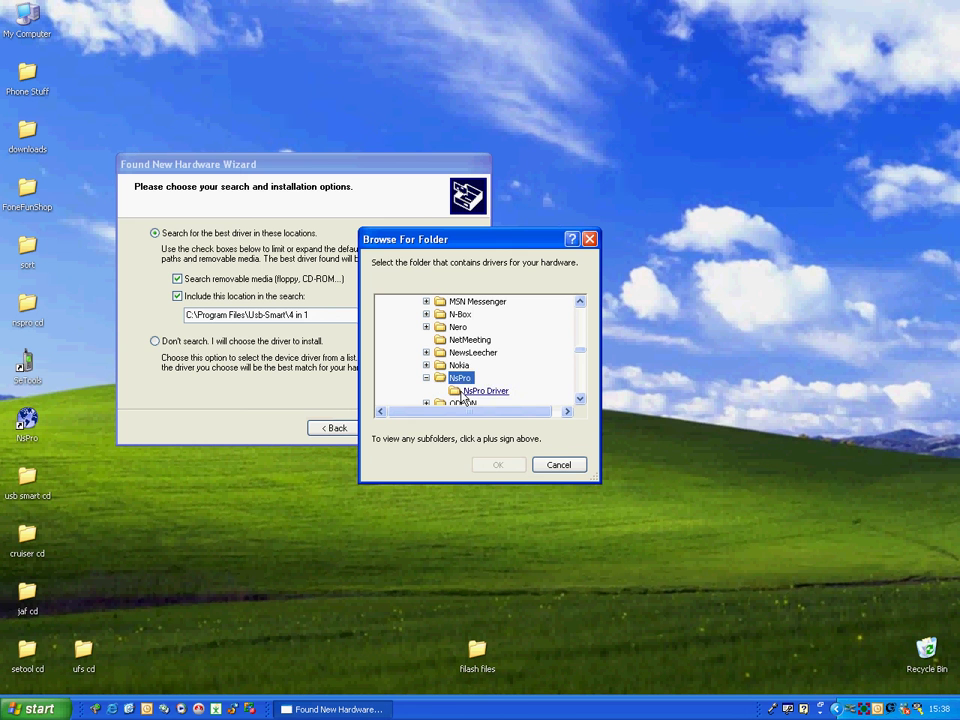
{"action": "left_click", "coordinate": [485, 390]}
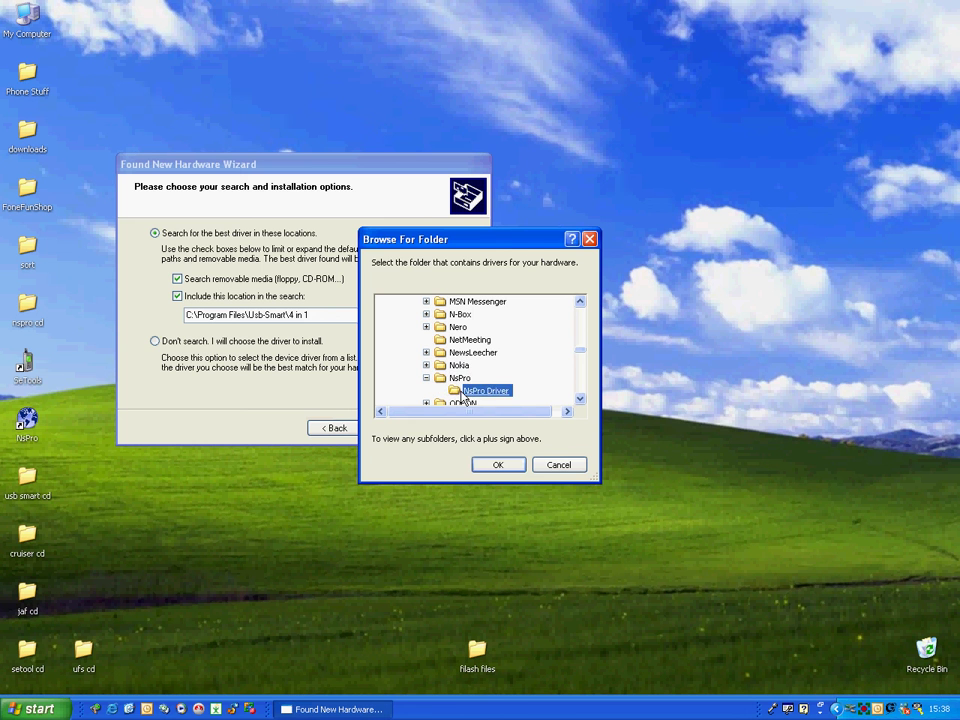
Step: Install the NsPro Converter driver from NsPro Driver, continuing past the Windows Logo warning
{"action": "left_click", "coordinate": [492, 465]}
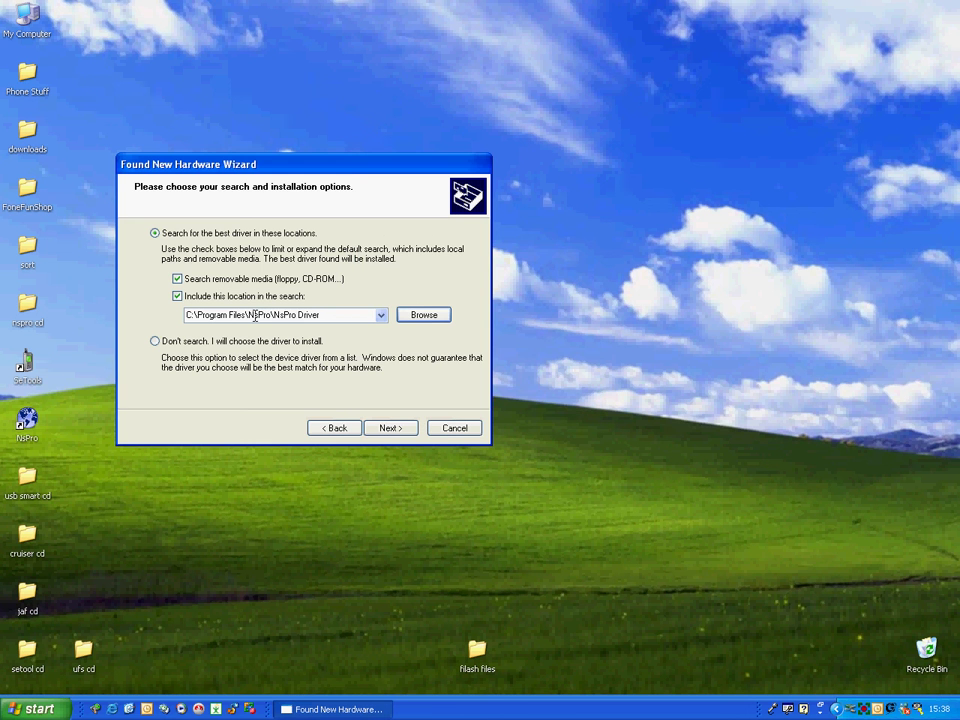
{"action": "left_click", "coordinate": [389, 428]}
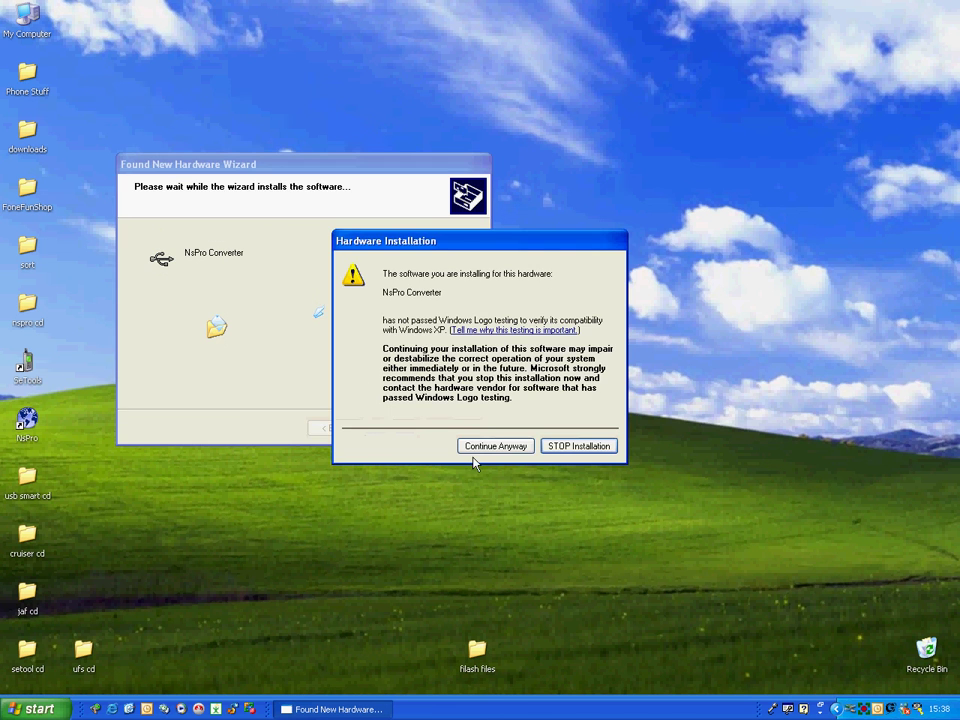
{"action": "left_click", "coordinate": [494, 449]}
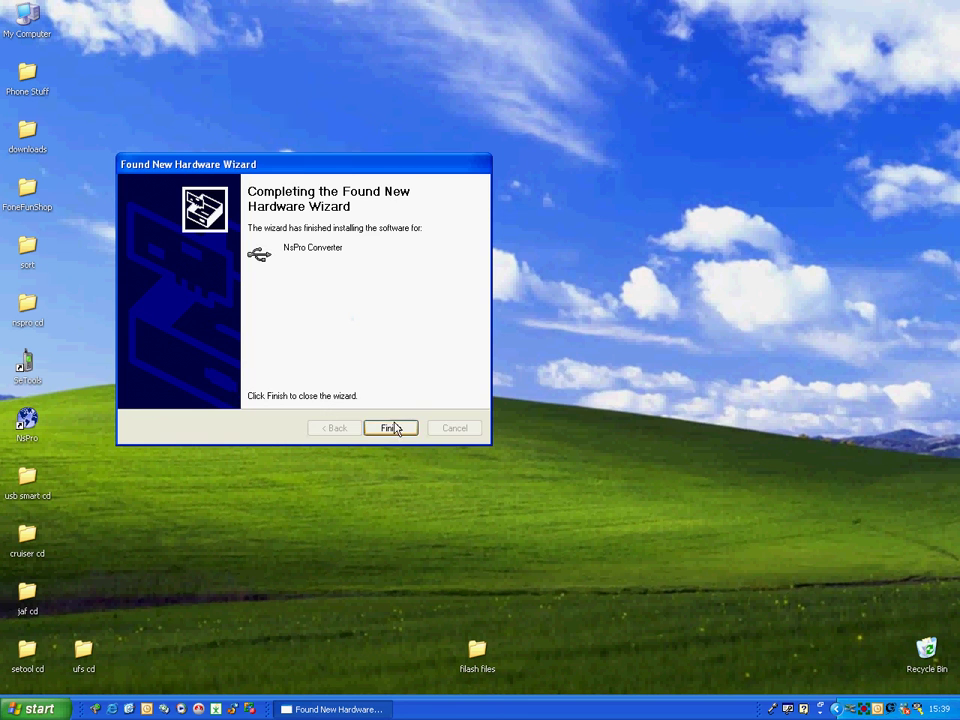
Step: Finish the converter wizard, then install the NsPro Box driver from NsPro Driver without Windows Update
{"action": "left_click", "coordinate": [393, 427]}
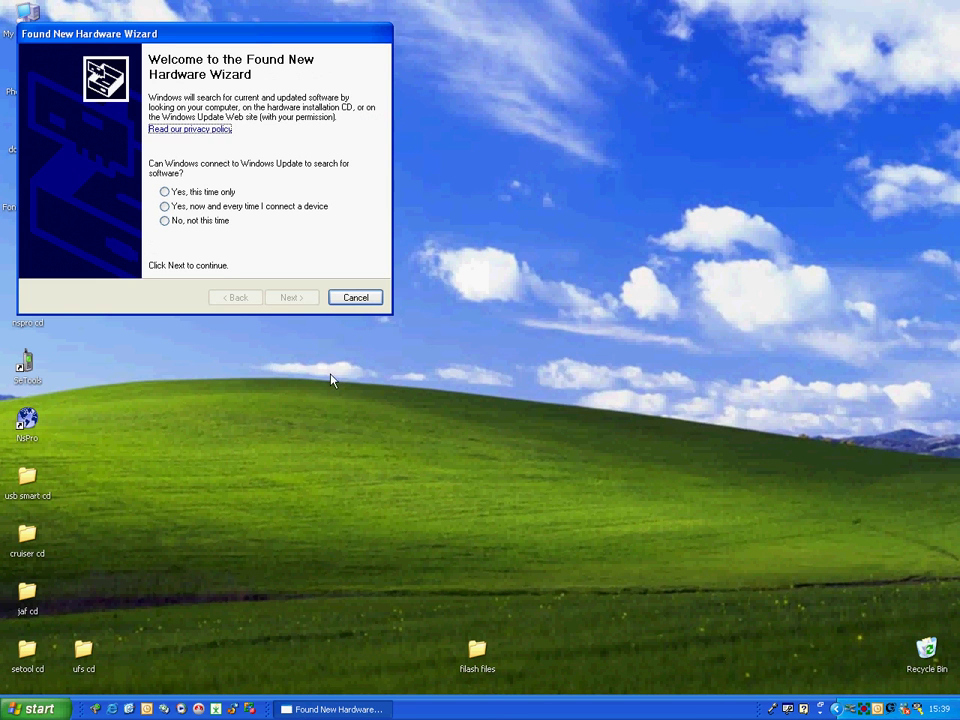
{"action": "left_click", "coordinate": [184, 222]}
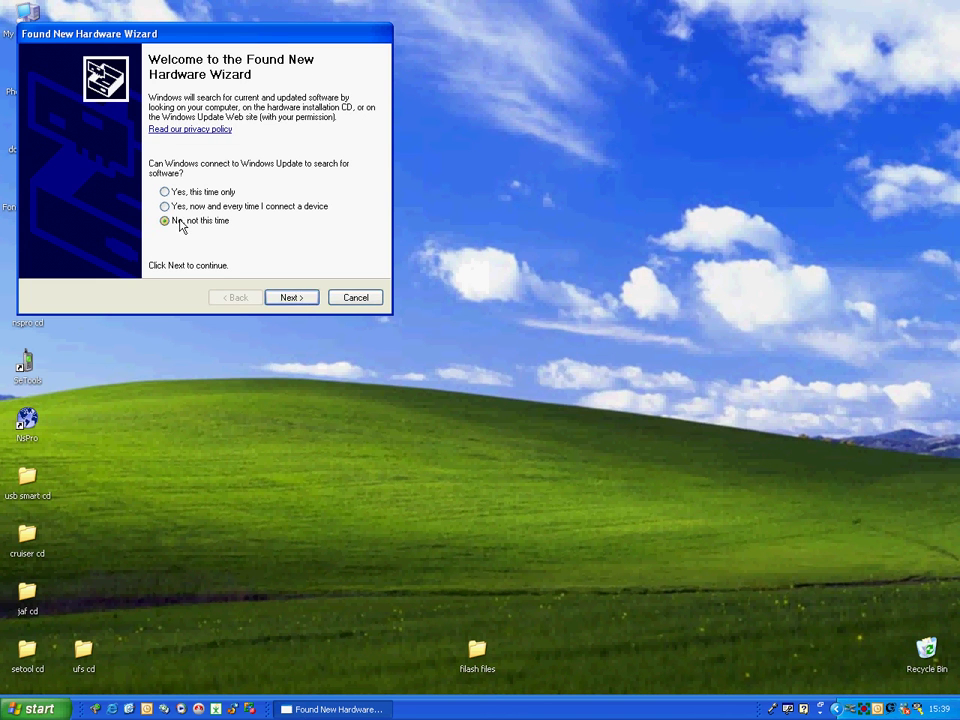
{"action": "left_click", "coordinate": [298, 298]}
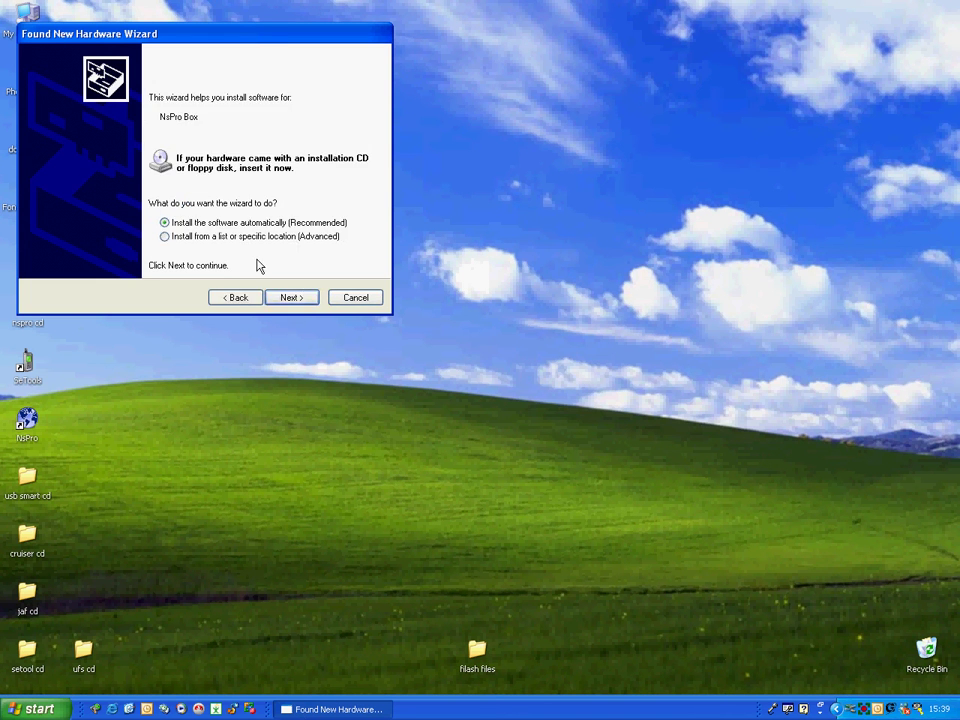
{"action": "left_click", "coordinate": [200, 238]}
{"action": "left_click", "coordinate": [292, 299]}
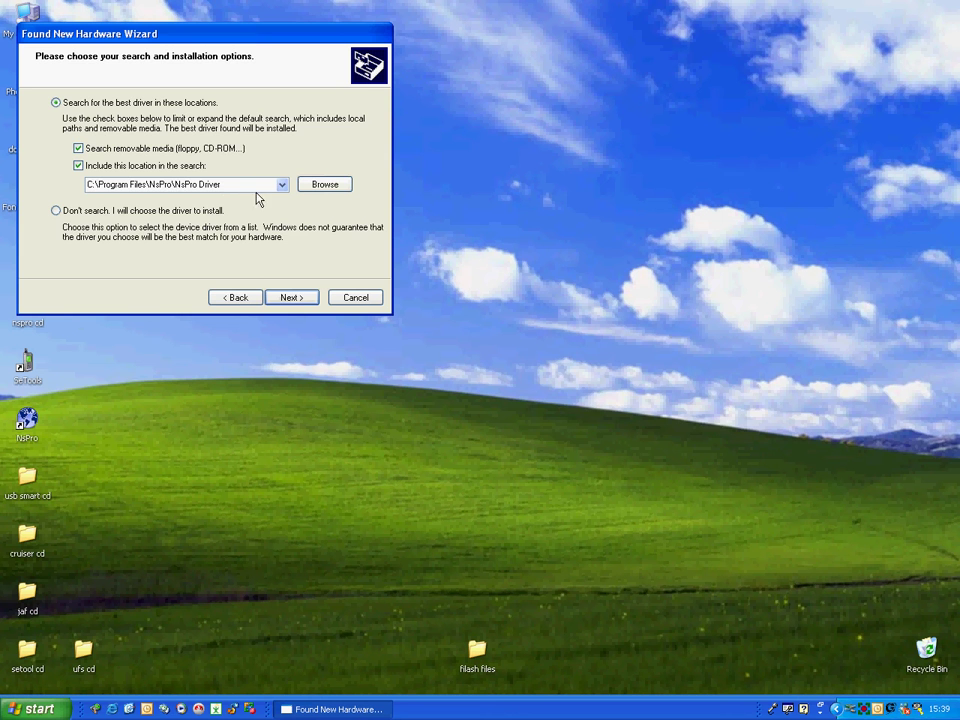
{"action": "left_click", "coordinate": [294, 298]}
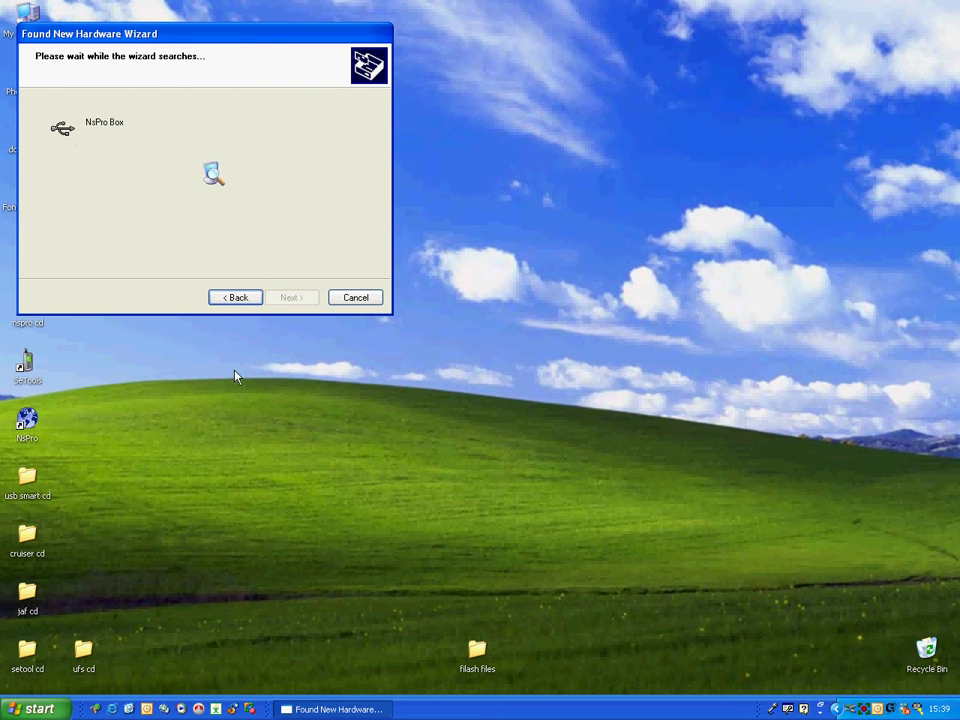
{"action": "left_click", "coordinate": [477, 446]}
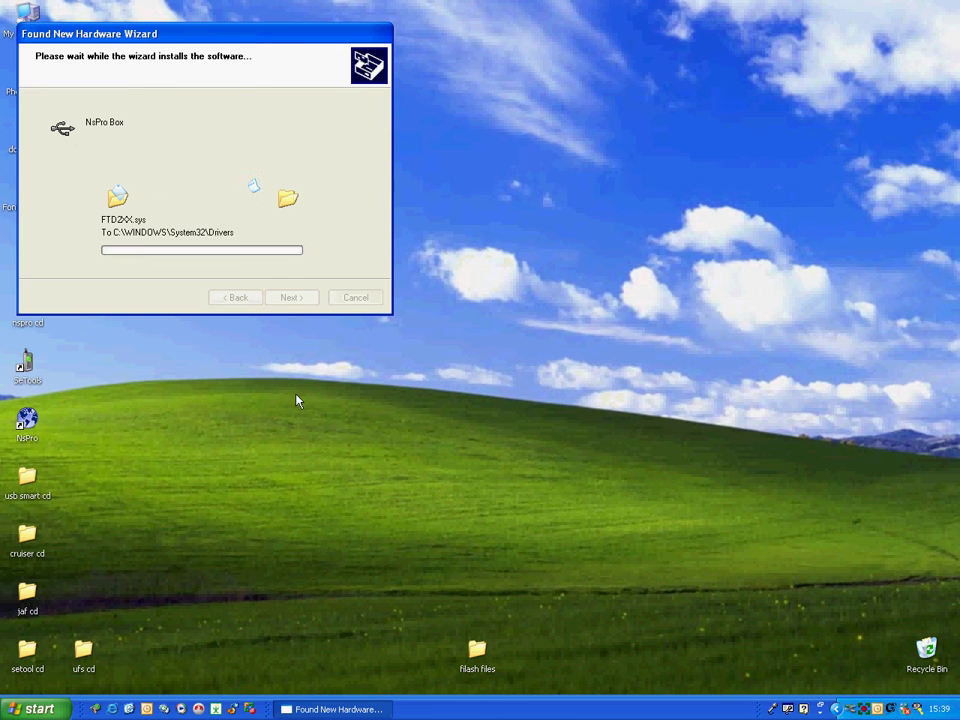
{"action": "left_click", "coordinate": [291, 297]}
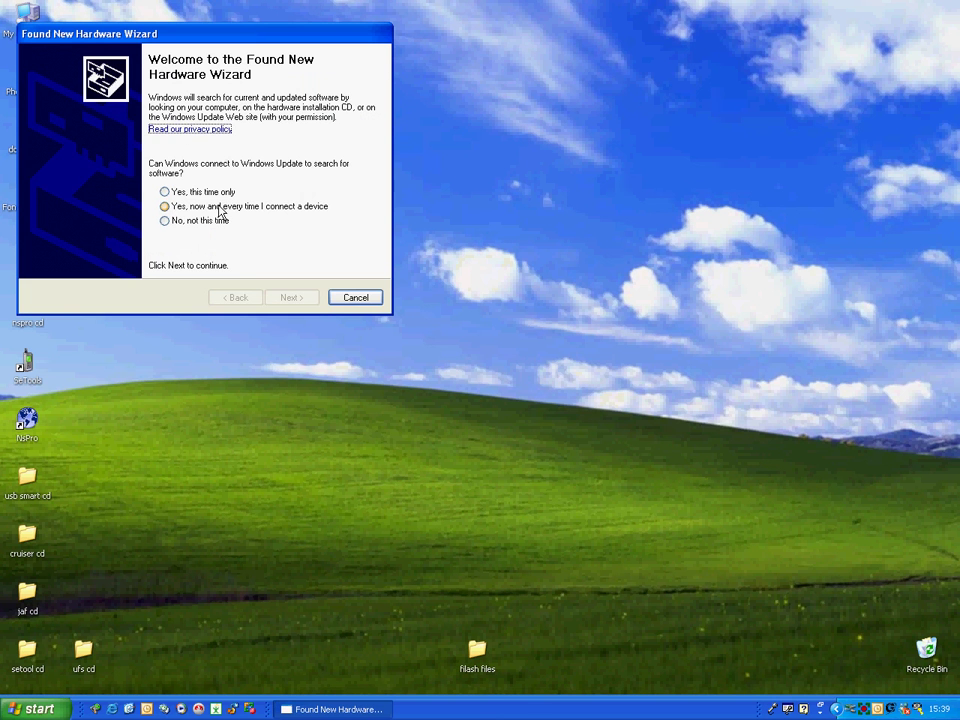
Step: Install the NsPro Port driver for the USB Serial Port from a specific location, skipping Windows Update
{"action": "left_click", "coordinate": [205, 221]}
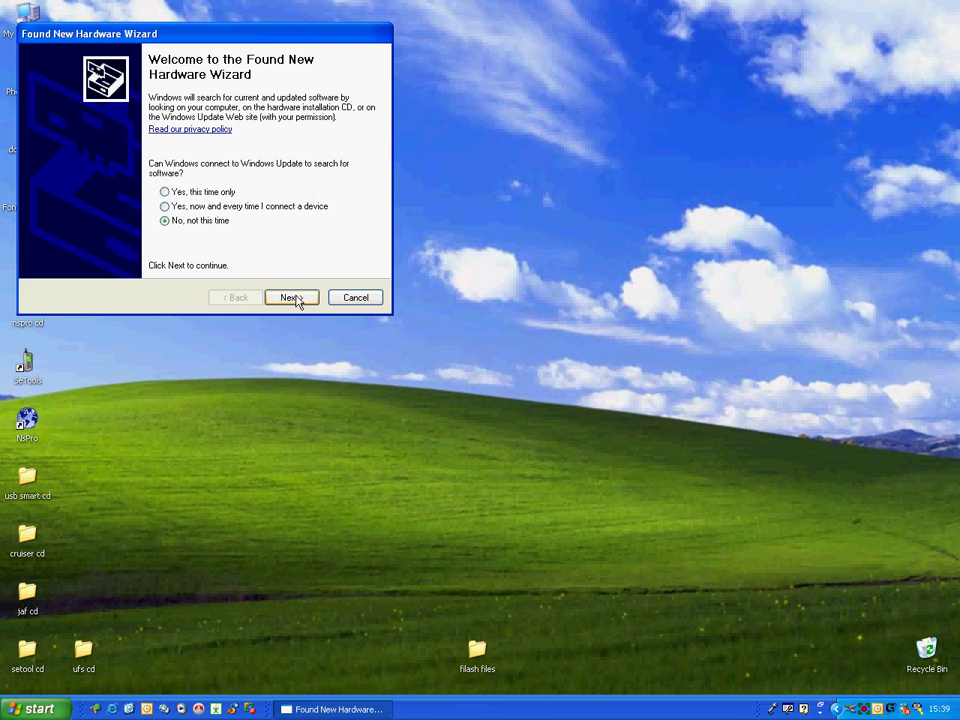
{"action": "left_click", "coordinate": [292, 298]}
{"action": "left_click", "coordinate": [204, 238]}
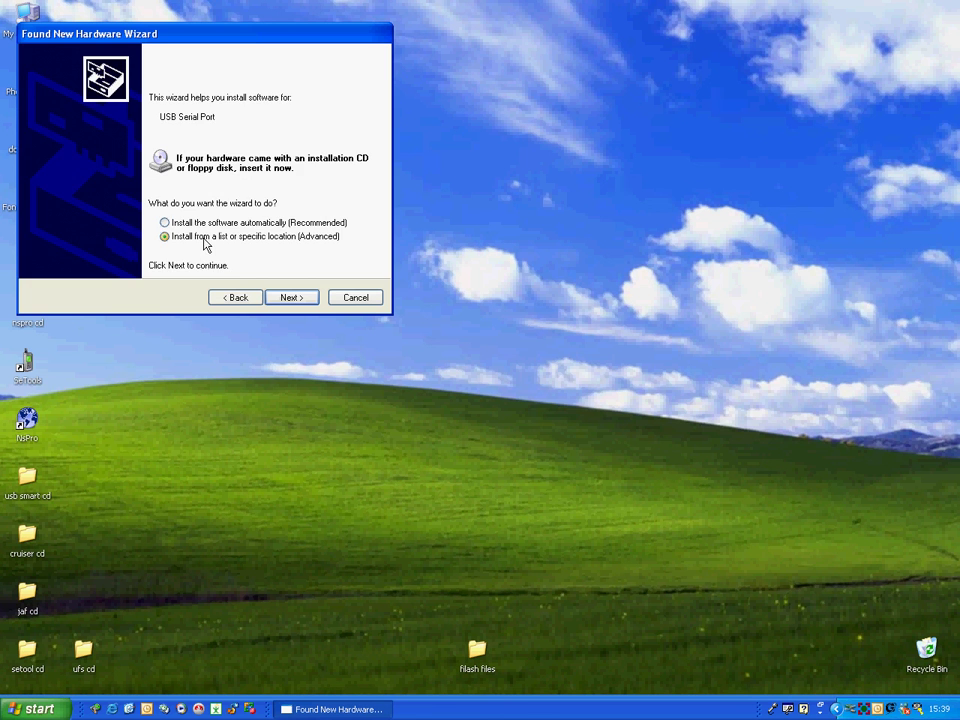
{"action": "left_click", "coordinate": [291, 298]}
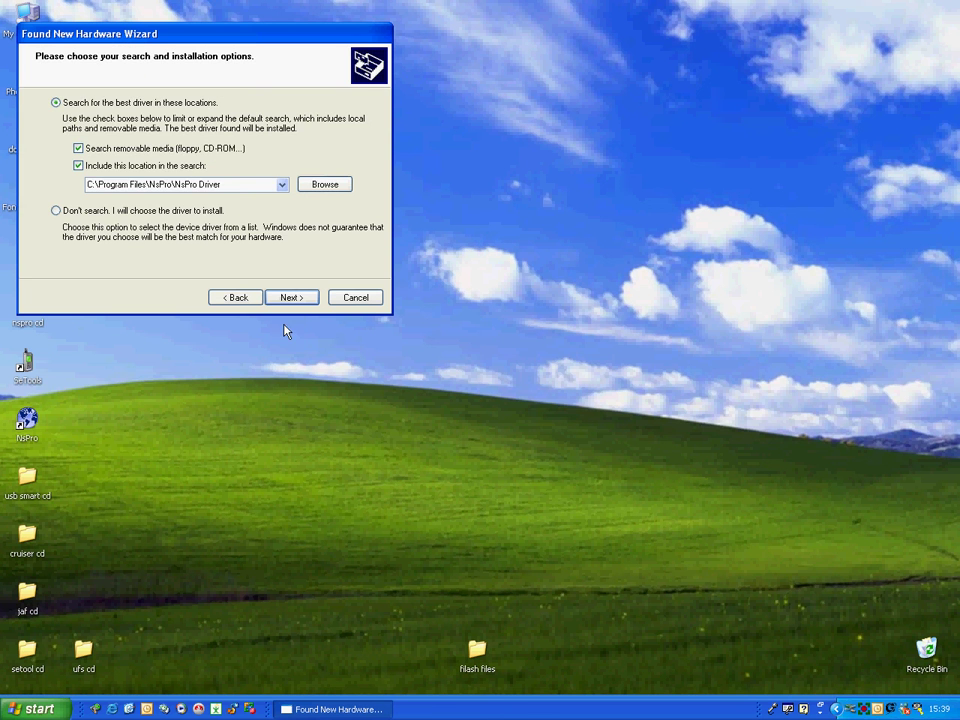
{"action": "left_click", "coordinate": [295, 301]}
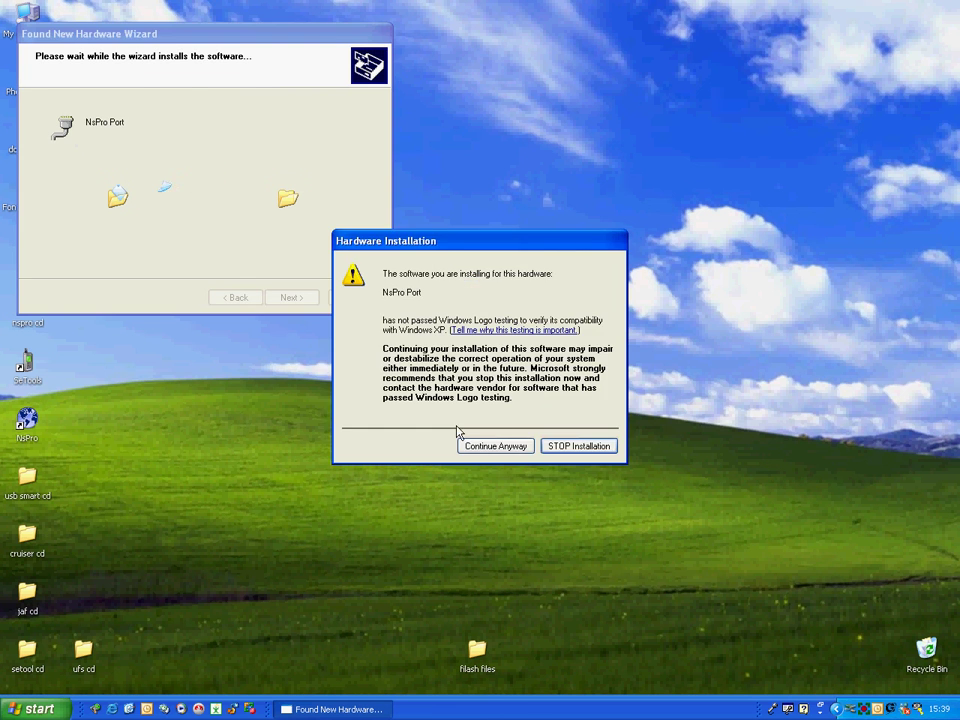
{"action": "left_click", "coordinate": [488, 447]}
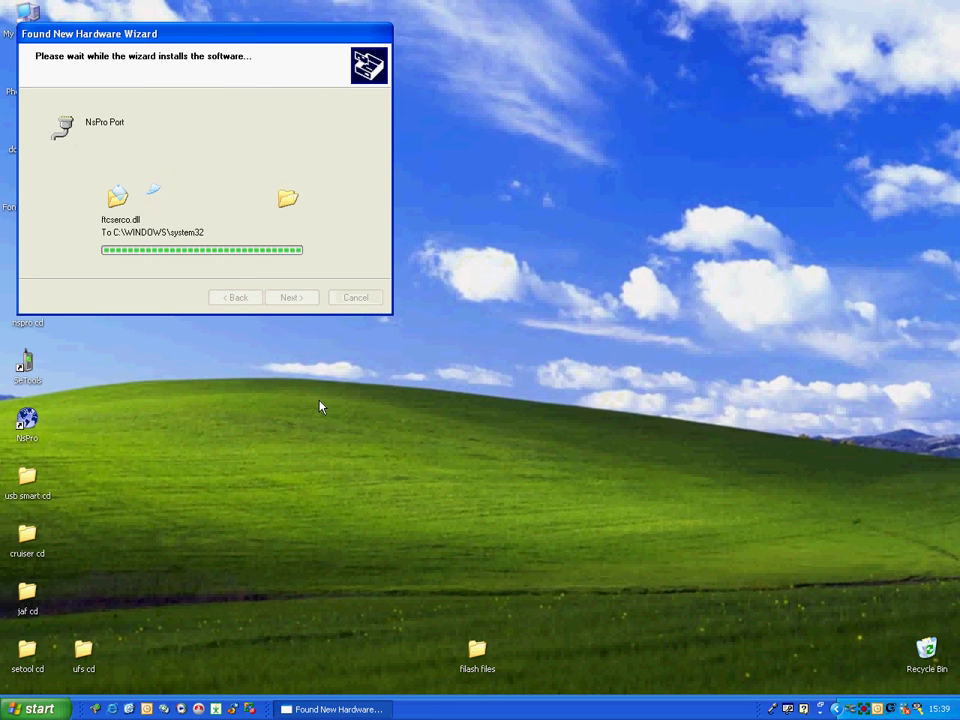
{"action": "left_click", "coordinate": [298, 299]}
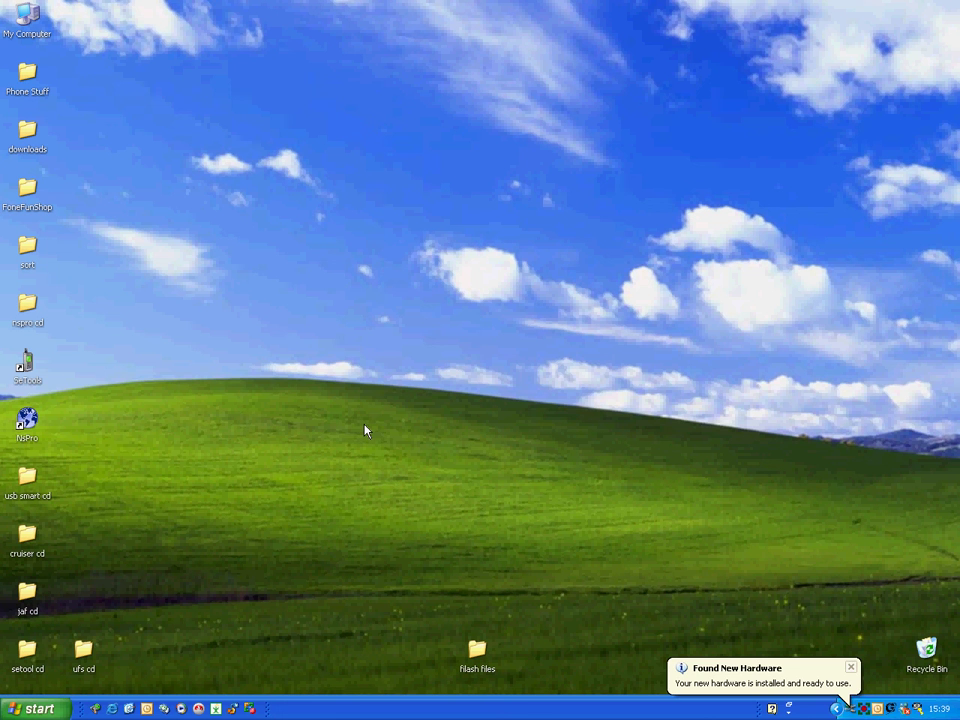
Step: Start NsPro 1.0.4 from its desktop shortcut
{"action": "double_click", "coordinate": [21, 428]}
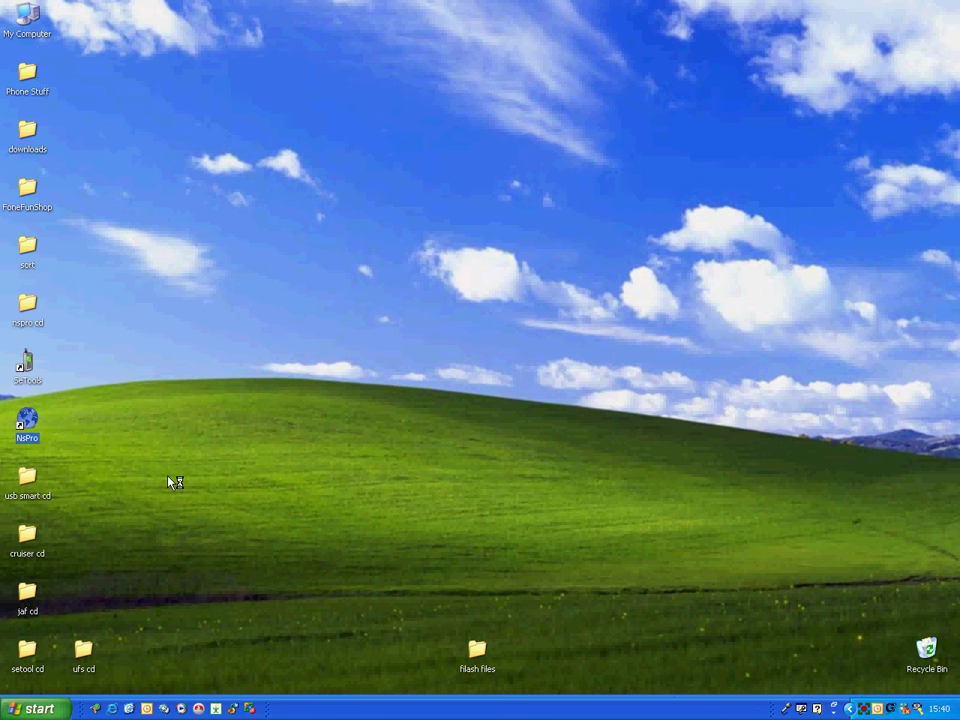